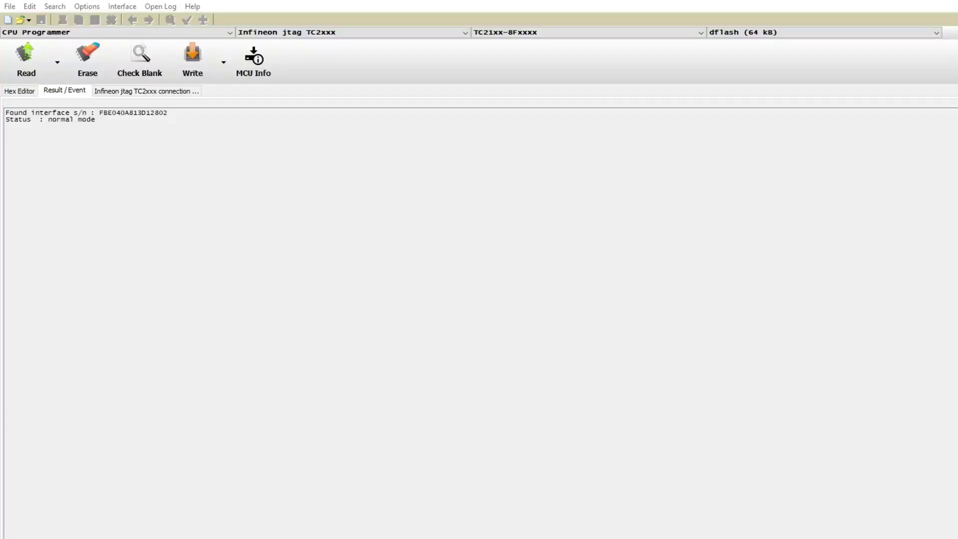
Set the CPU programmer to Infineon jtag TC2xxx with the TC23xx-32Fxxxx device, and read its dflash memory
click(362, 31)
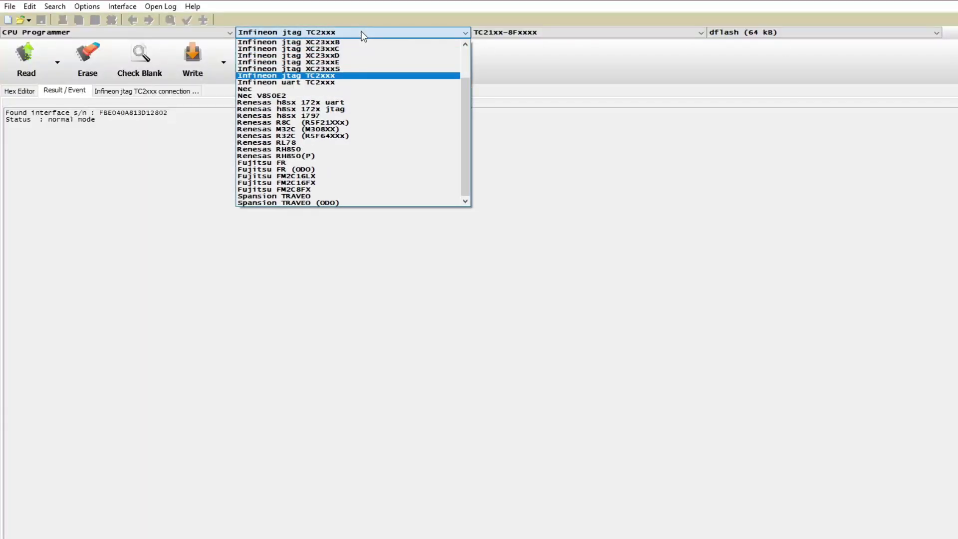
click(302, 76)
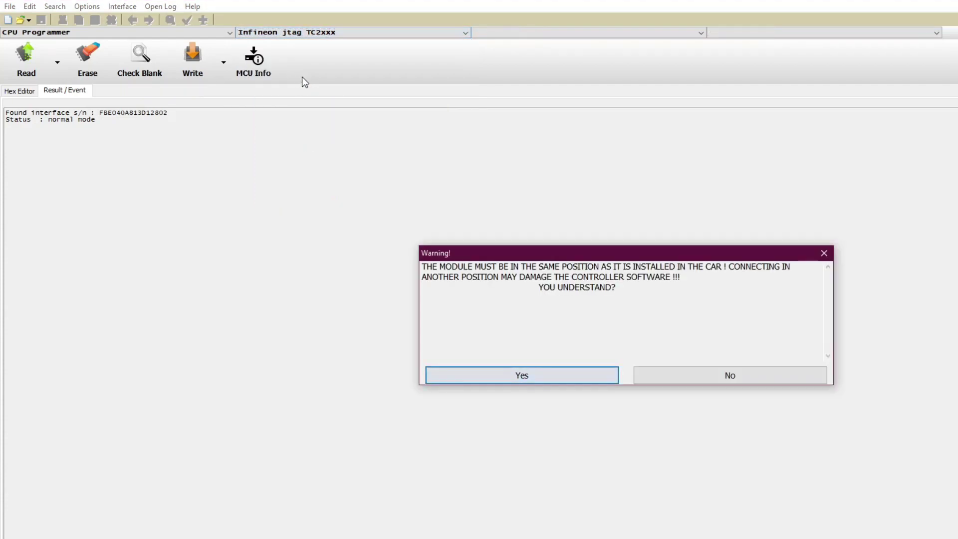
click(507, 376)
click(527, 33)
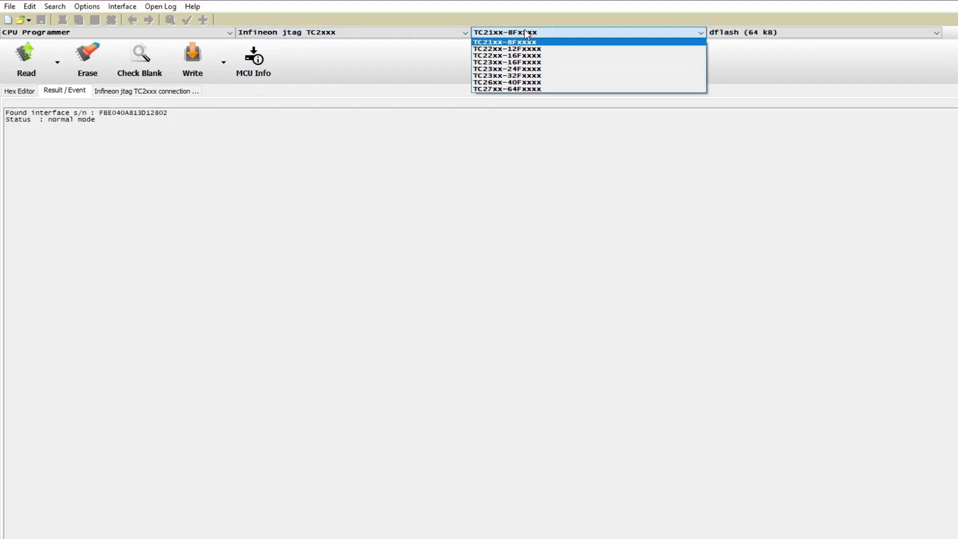
click(514, 76)
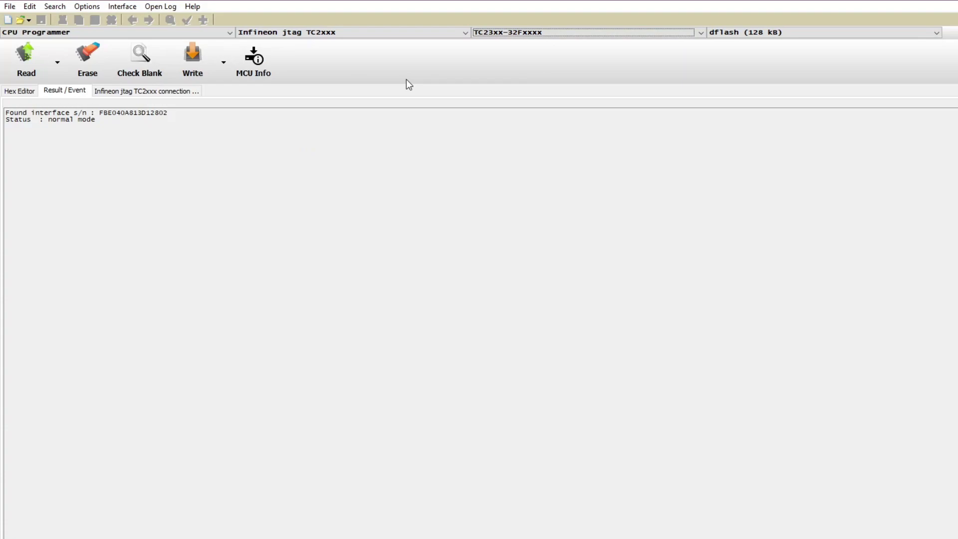
click(27, 59)
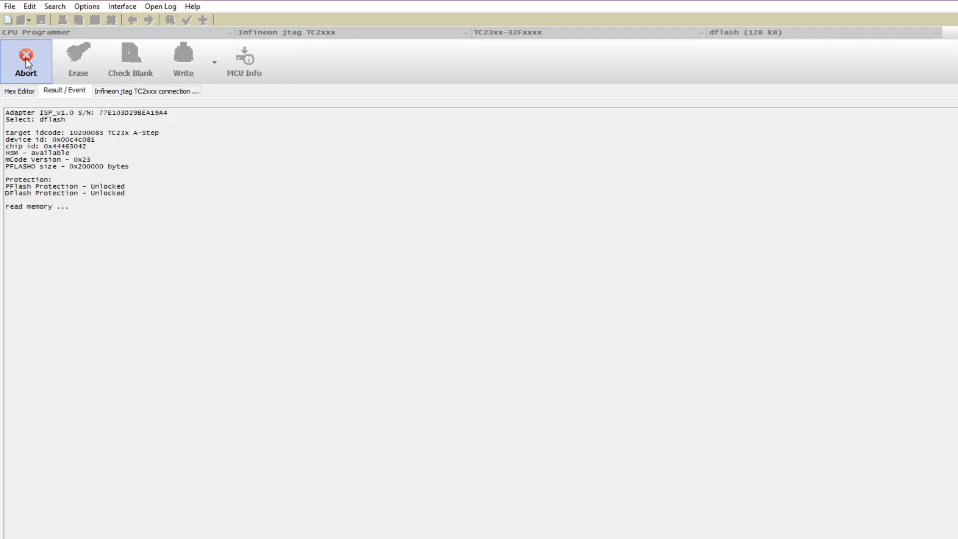
click(29, 90)
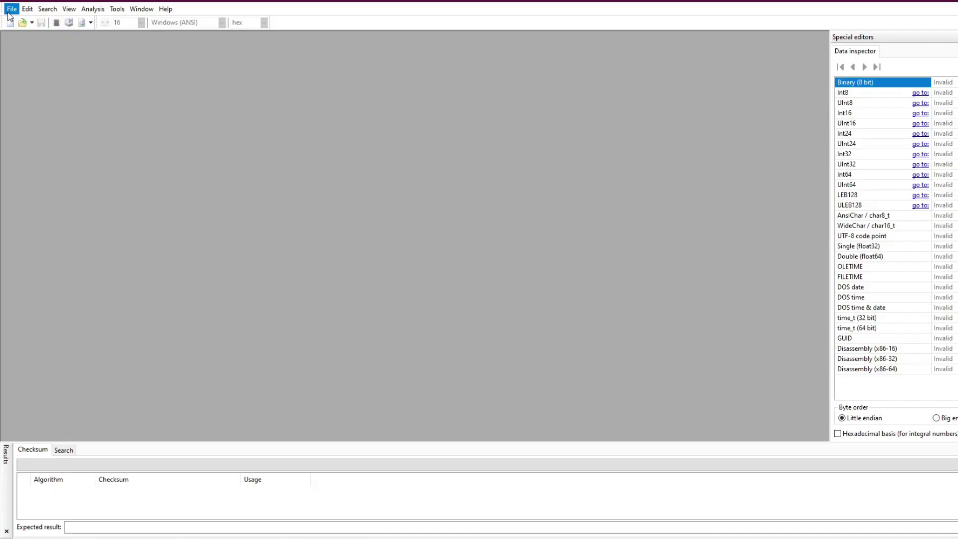
Switch to HxD and open the VW ID3 CRASH file from the WORK AREA folder
click(11, 8)
click(22, 29)
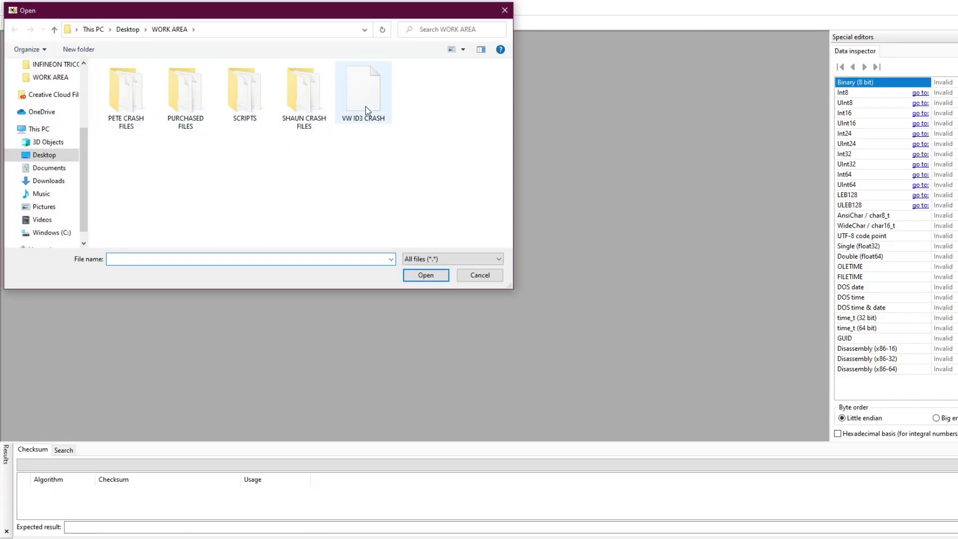
double_click(365, 106)
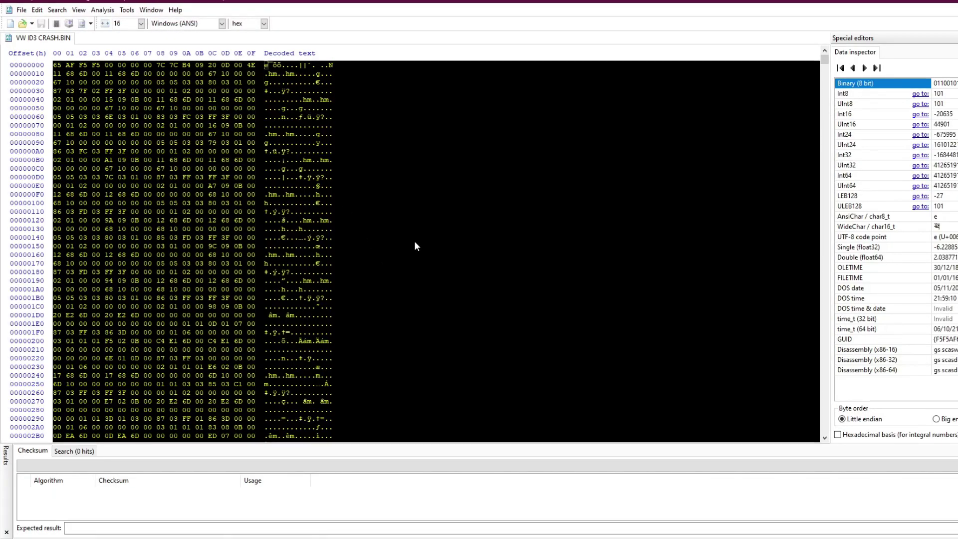
Find the copied hex-value sequence in VW ID3 CRASH.BIN, searching in all directions
key(ctrl+f)
click(460, 220)
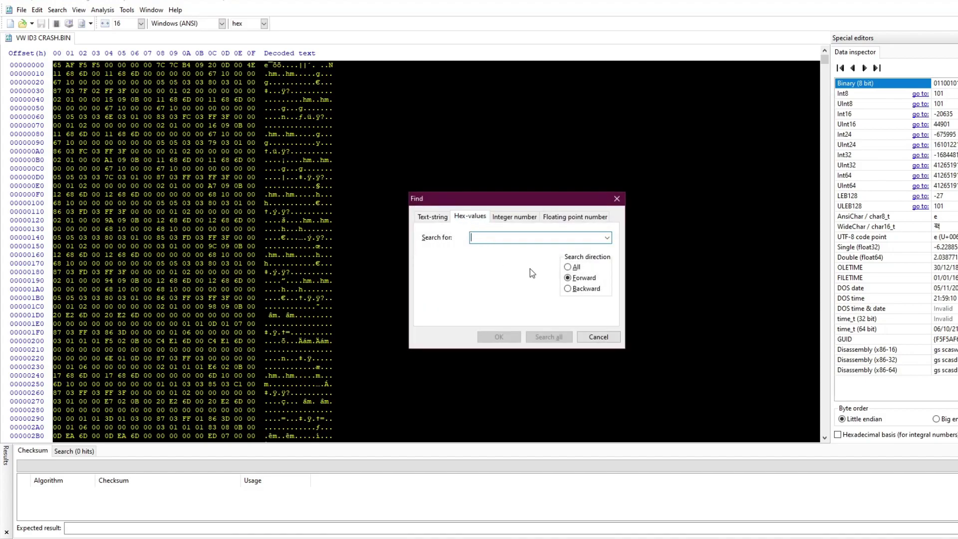
click(569, 267)
key(ctrl+v)
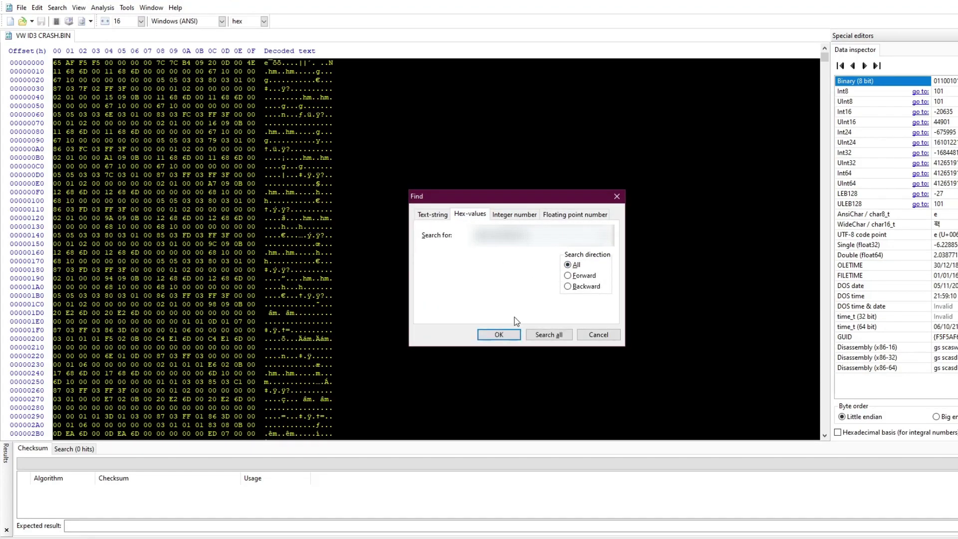
click(497, 335)
Edit the crash data bytes in the row at offset 00001C90, overwriting the first ones with 00
key(Left)
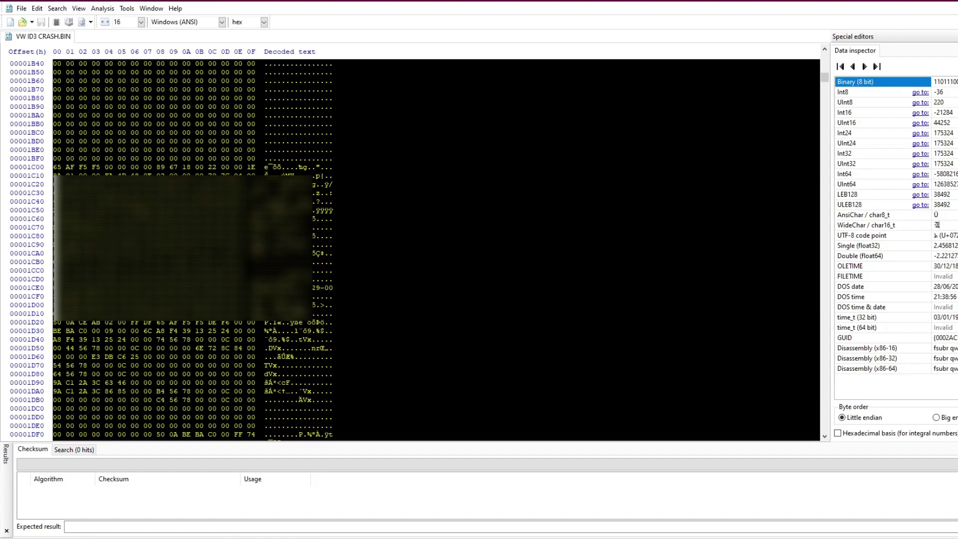
text(0 00 0)
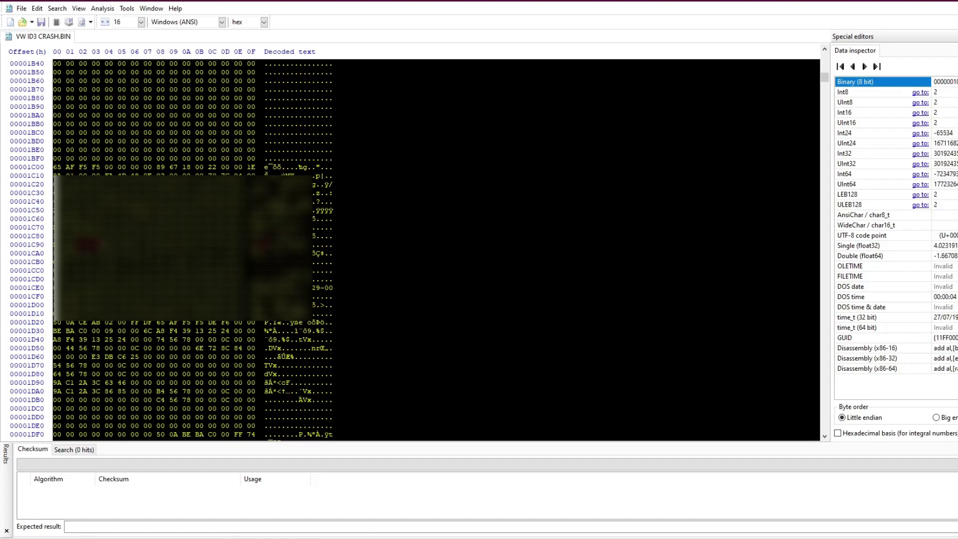
text(9 )
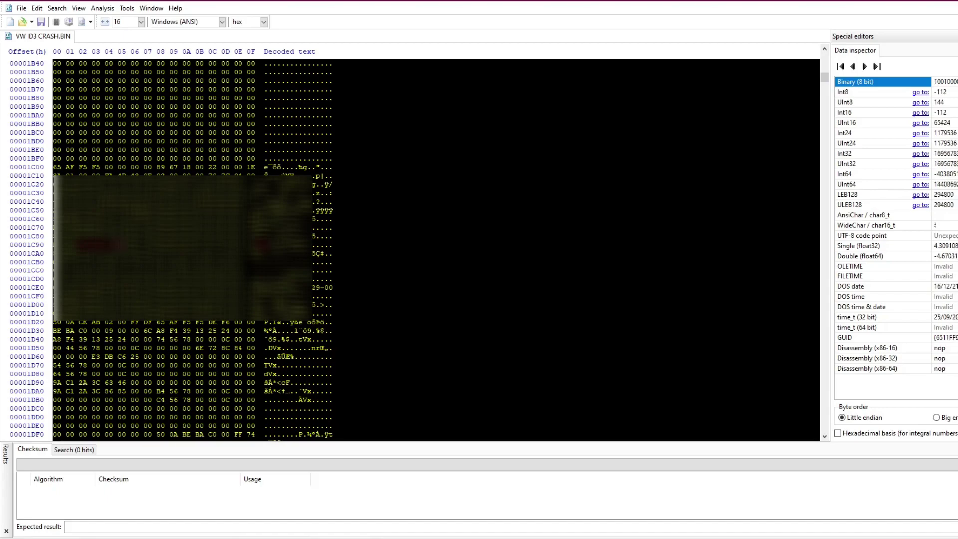
text(0)
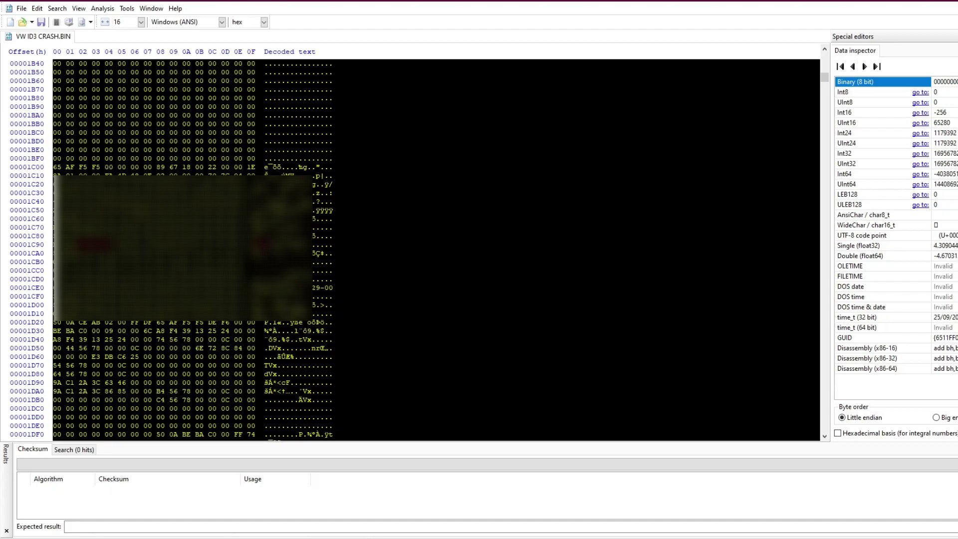
key(Right)
key(Right)
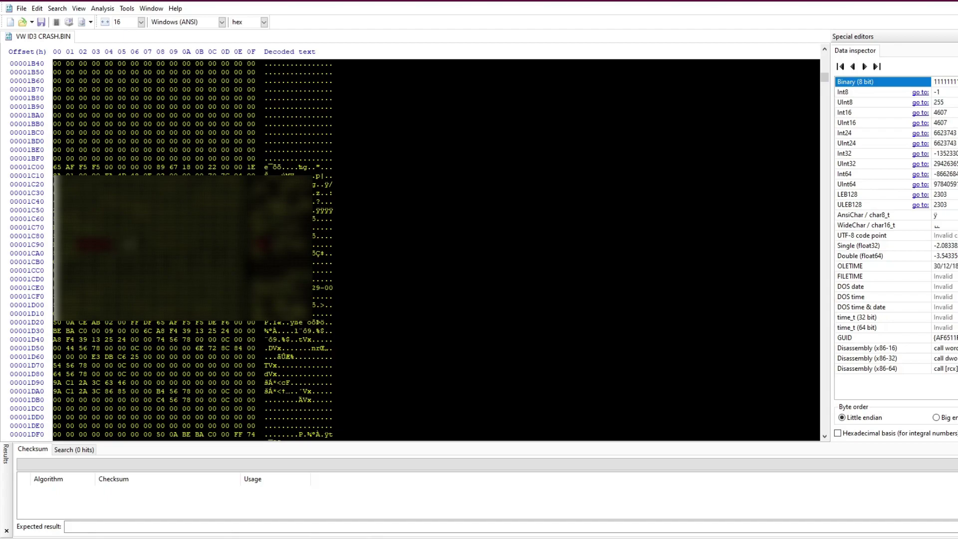
key(Right)
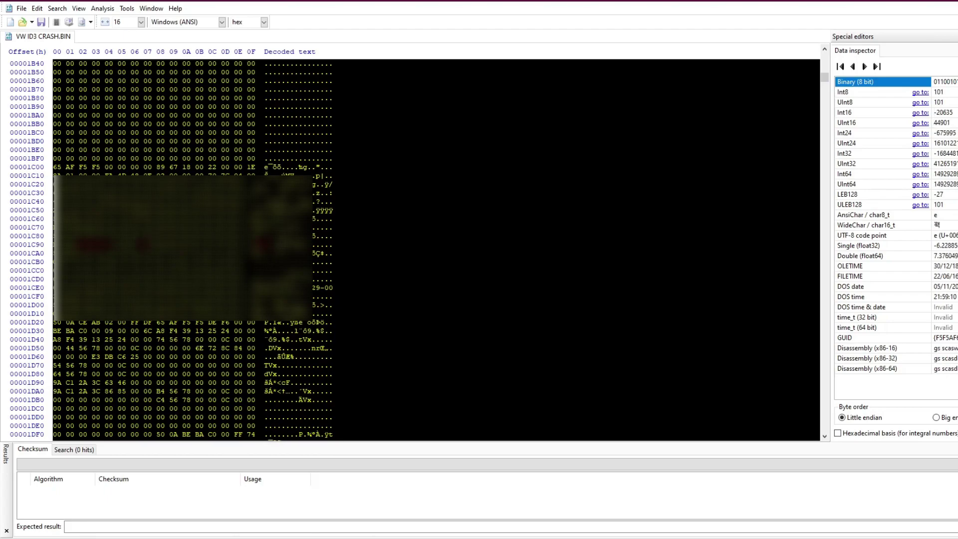
Save the edited dump as a new file named VW ID3 CLEAR.BIN in the WORK AREA folder
click(21, 8)
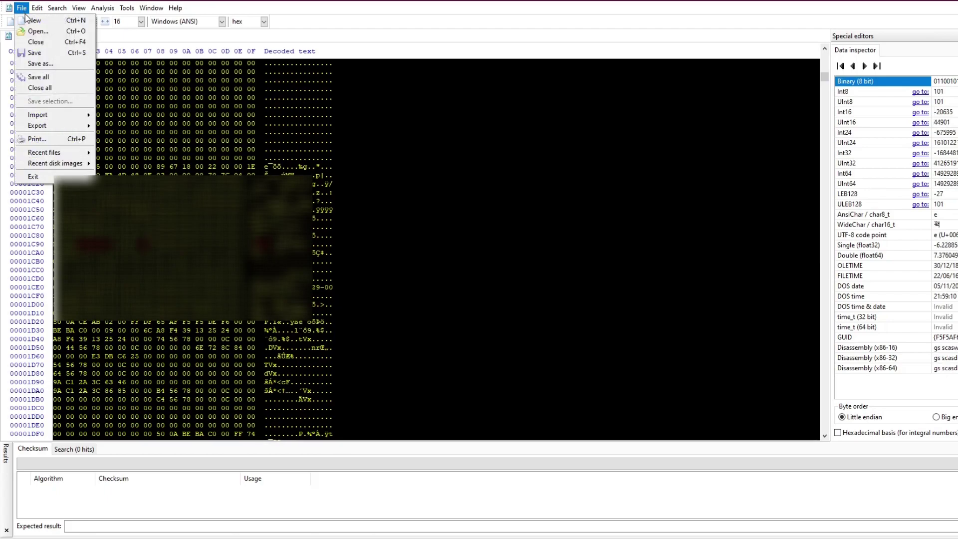
click(39, 65)
click(363, 90)
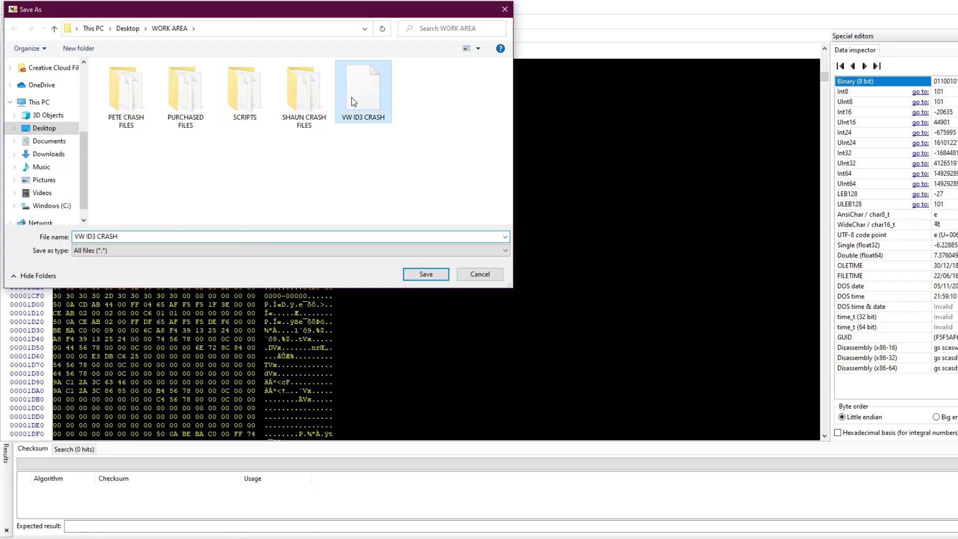
click(143, 235)
click(143, 235)
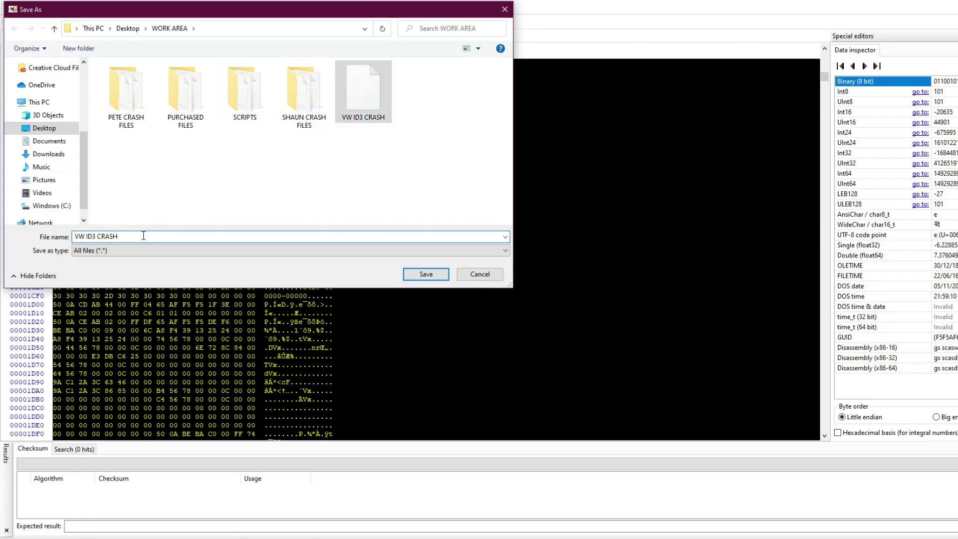
key(BackSpace)
key(BackSpace)
key(BackSpace)
key(BackSpace)
text(L)
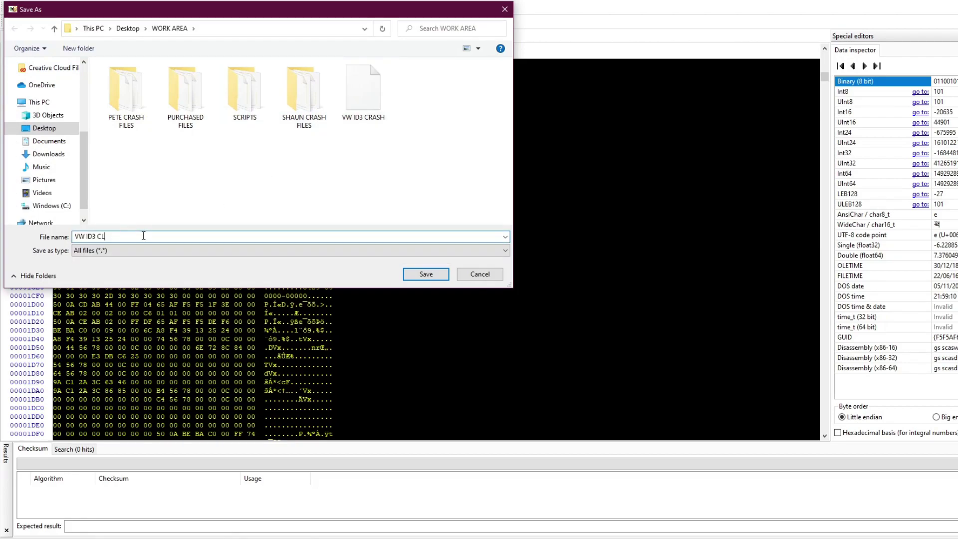
text(EAR.BIN)
key(Return)
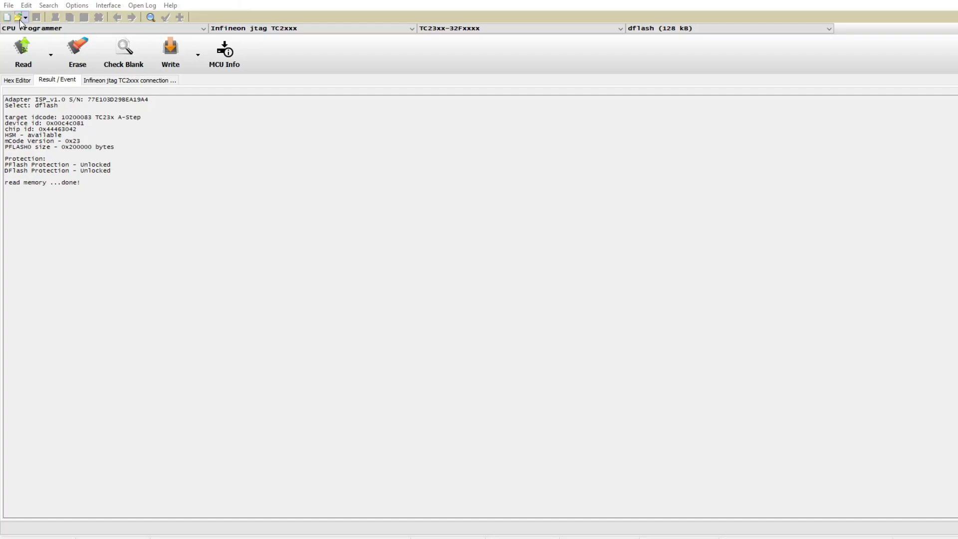
Switch to the CPU programmer, load the VW ID3 CLEAR file and write it to the TC23xx-32Fxxxx dflash
click(20, 19)
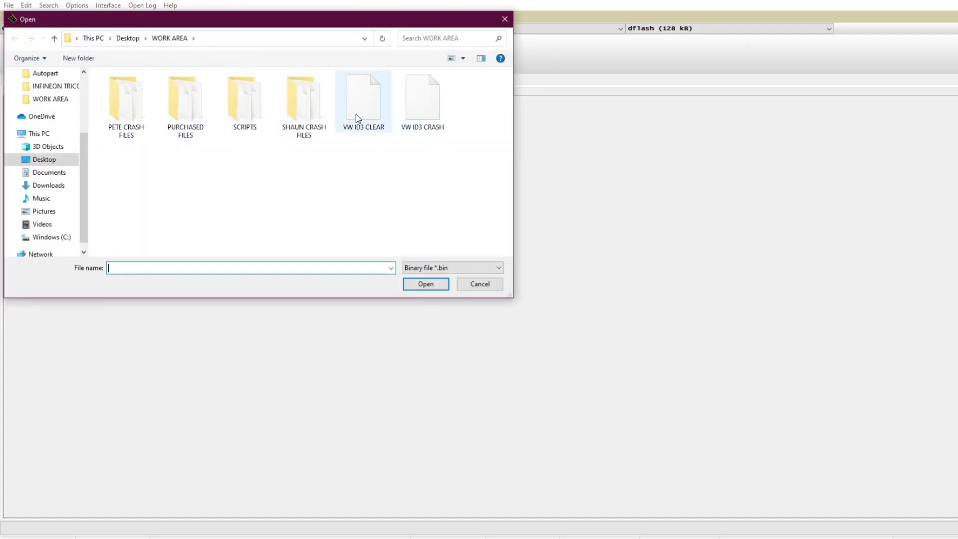
click(355, 115)
click(419, 286)
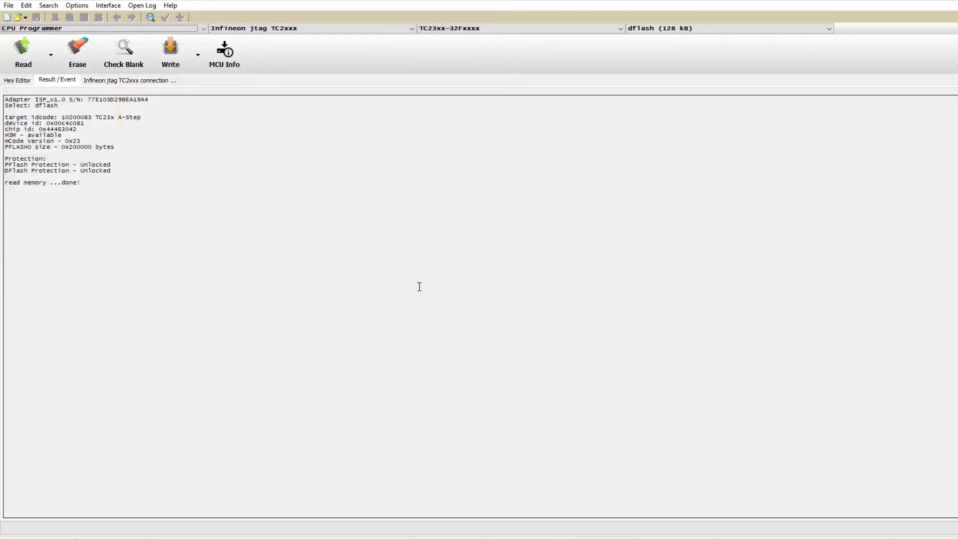
click(197, 69)
click(192, 81)
click(177, 60)
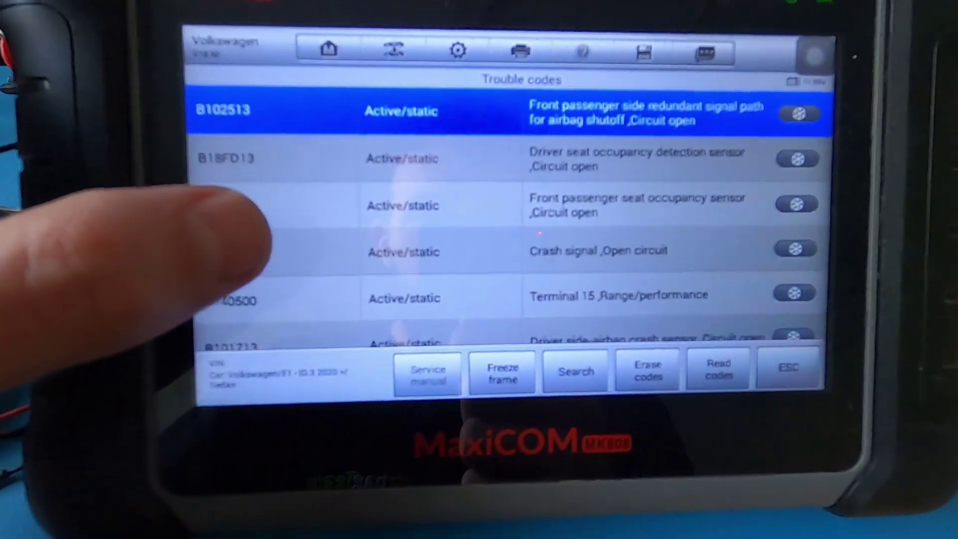
scroll(480, 230, down, 3)
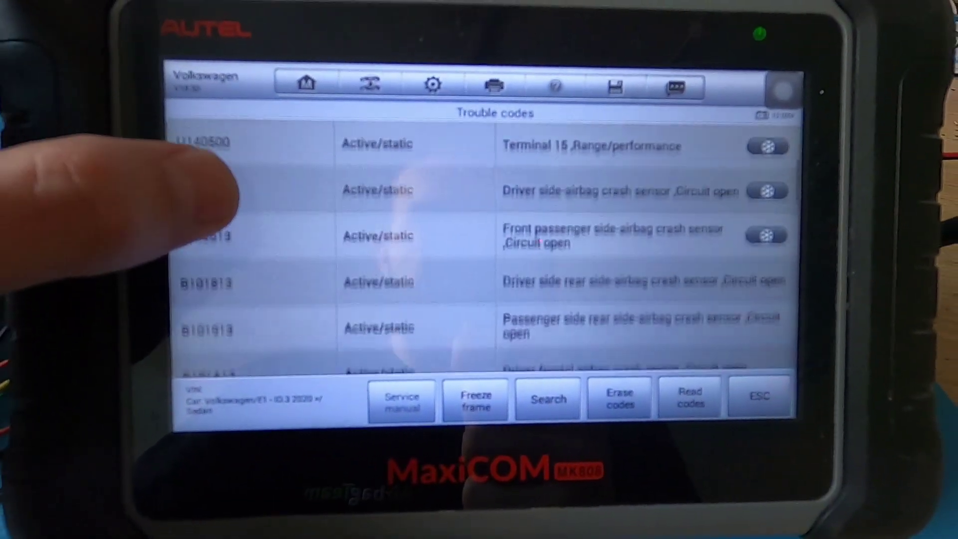
scroll(479, 240, down, 4)
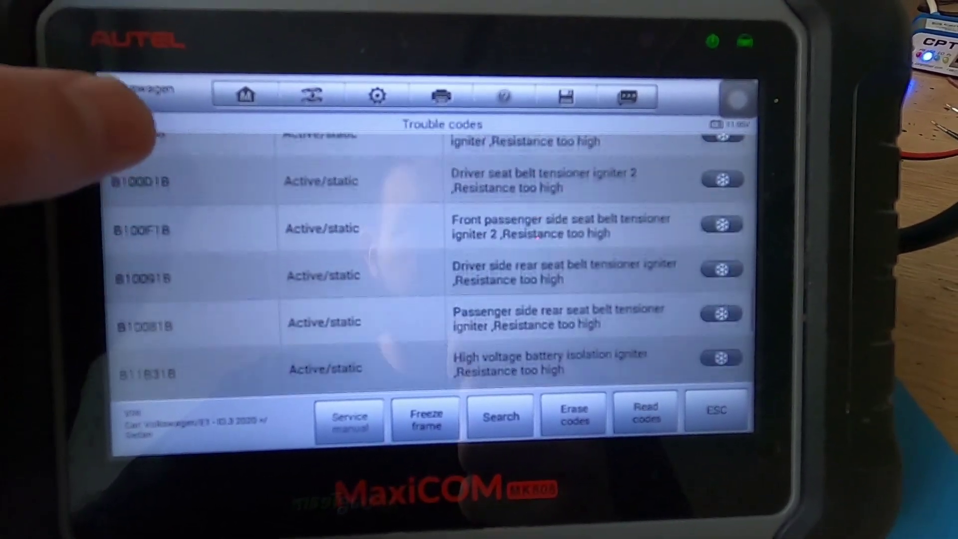
scroll(479, 259, down, 3)
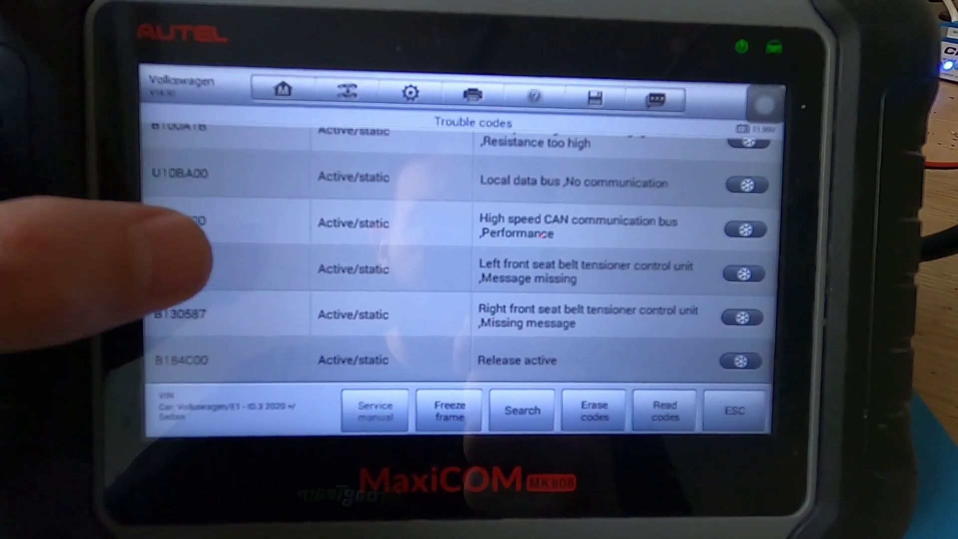